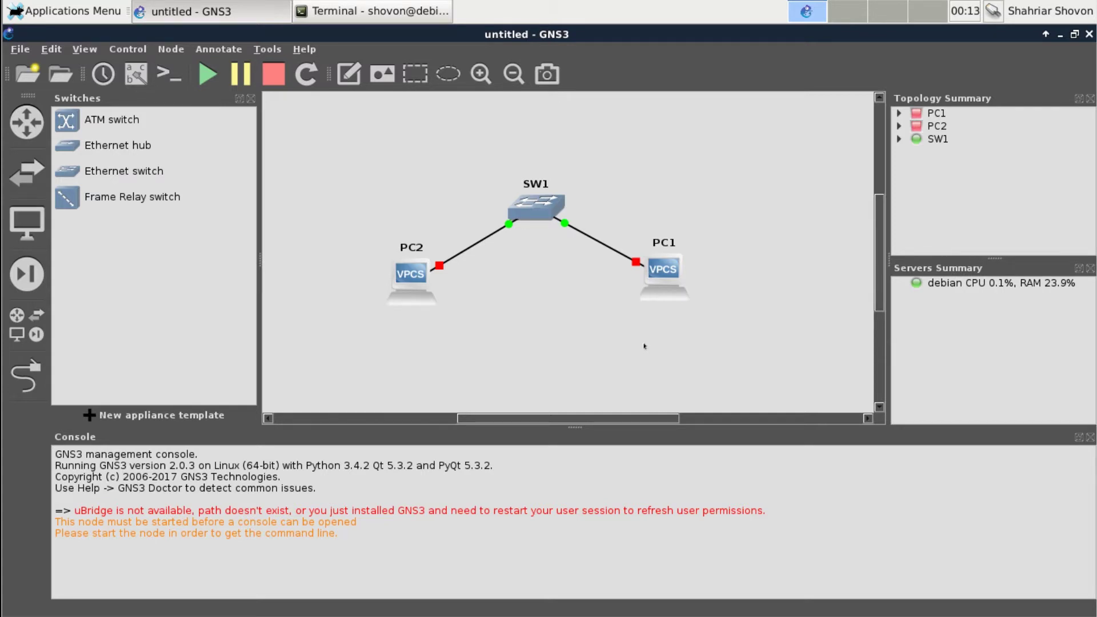
Start PC1 and PC2, then select part of the uBridge error message in the console.
right_click(655, 285)
left_click(699, 454)
right_click(664, 290)
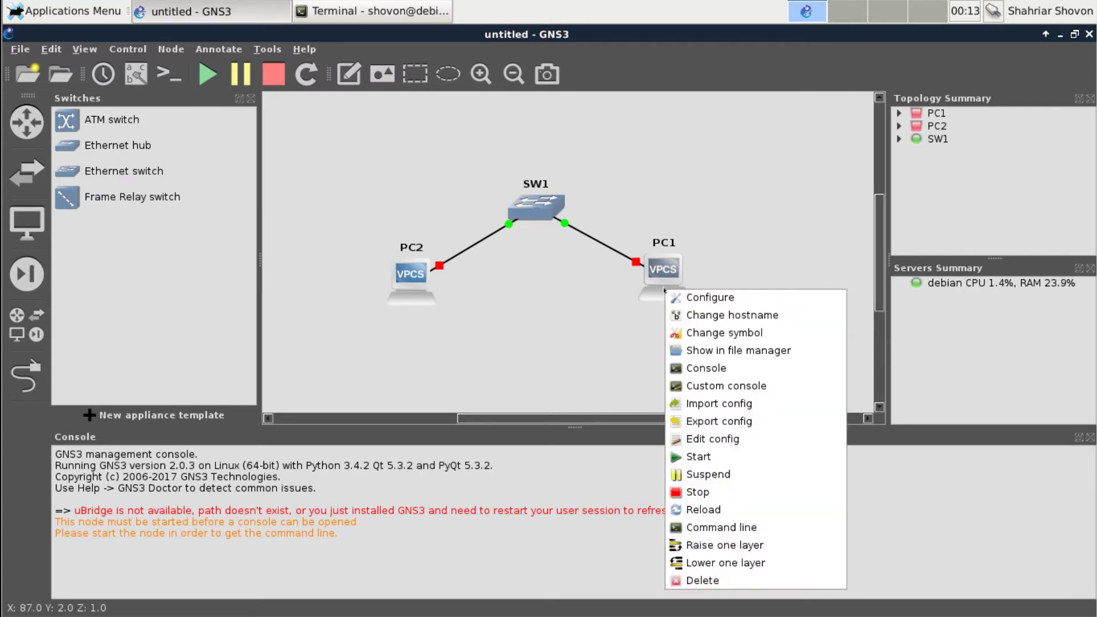
left_click(699, 456)
right_click(425, 301)
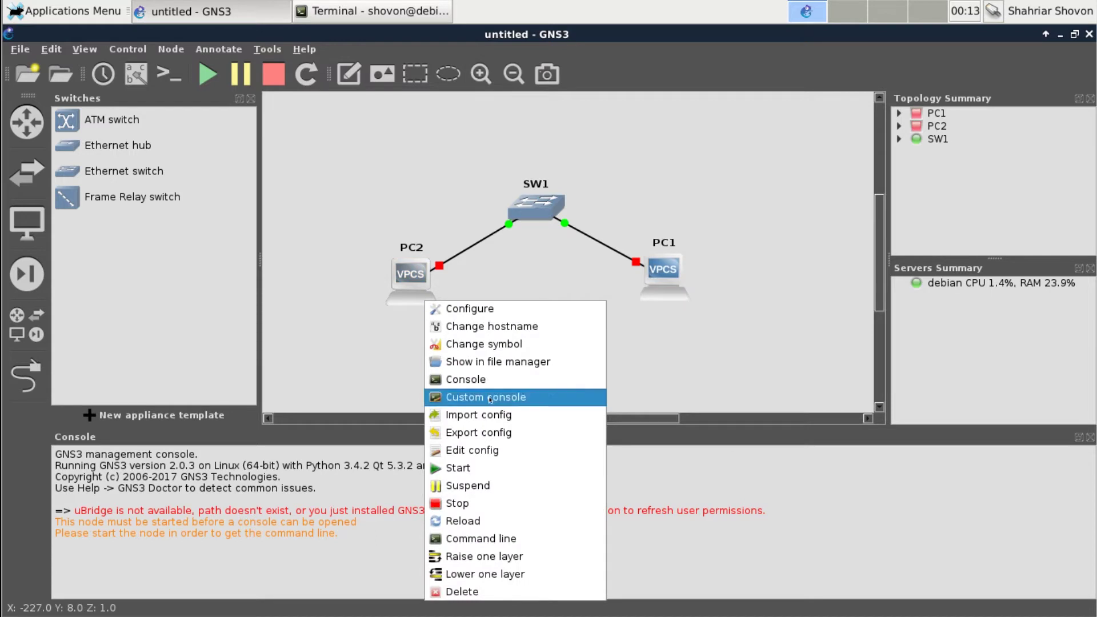
left_click(497, 468)
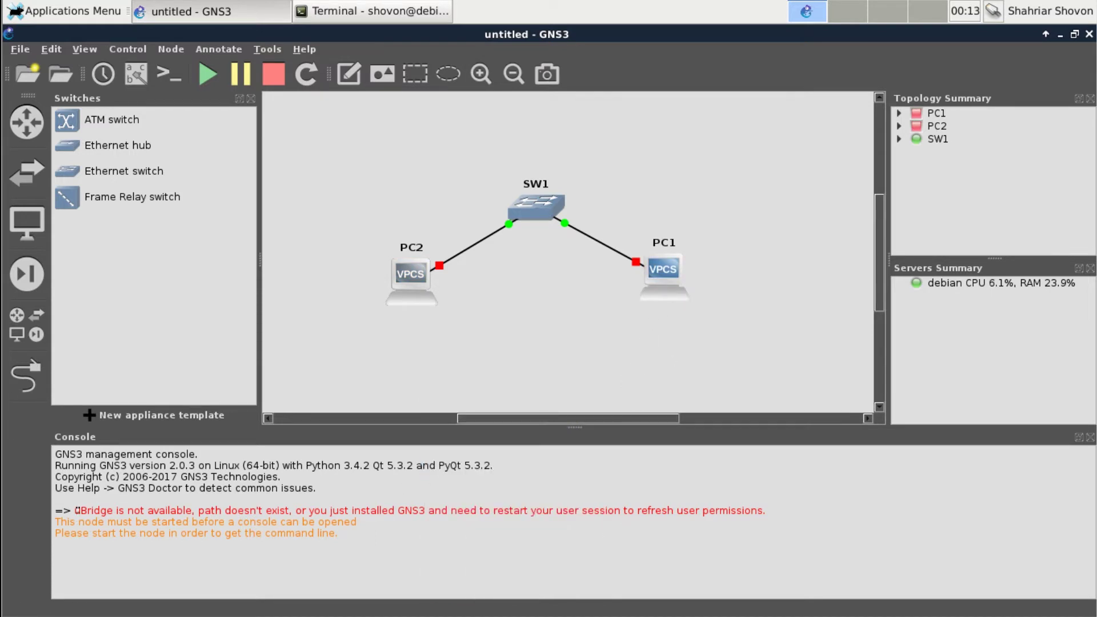
left_click_drag(81, 511, 413, 511)
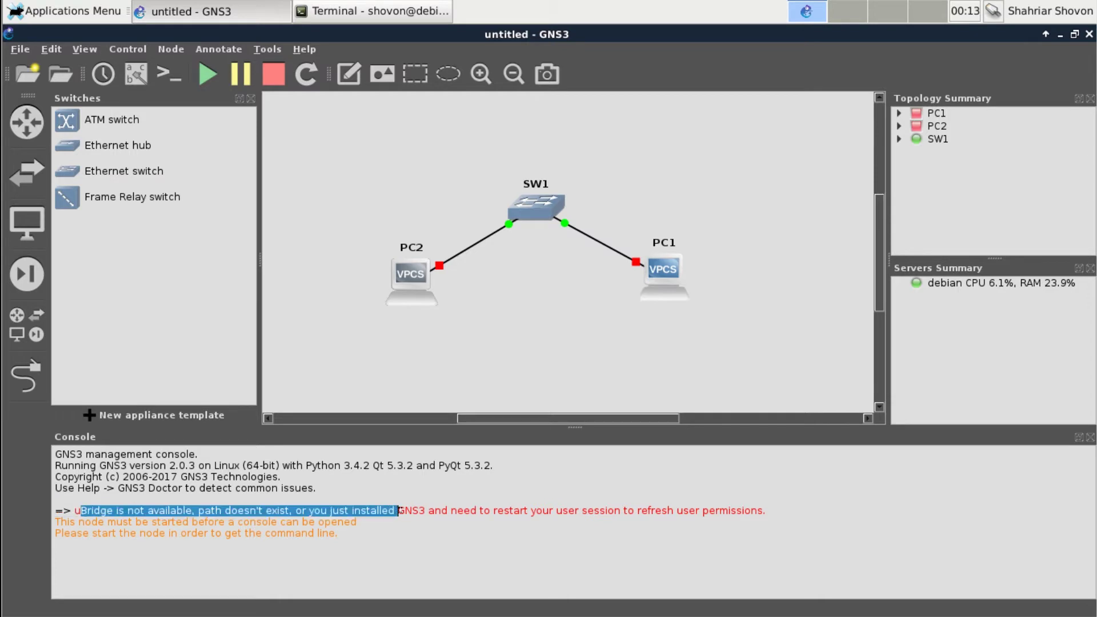
left_click(570, 525)
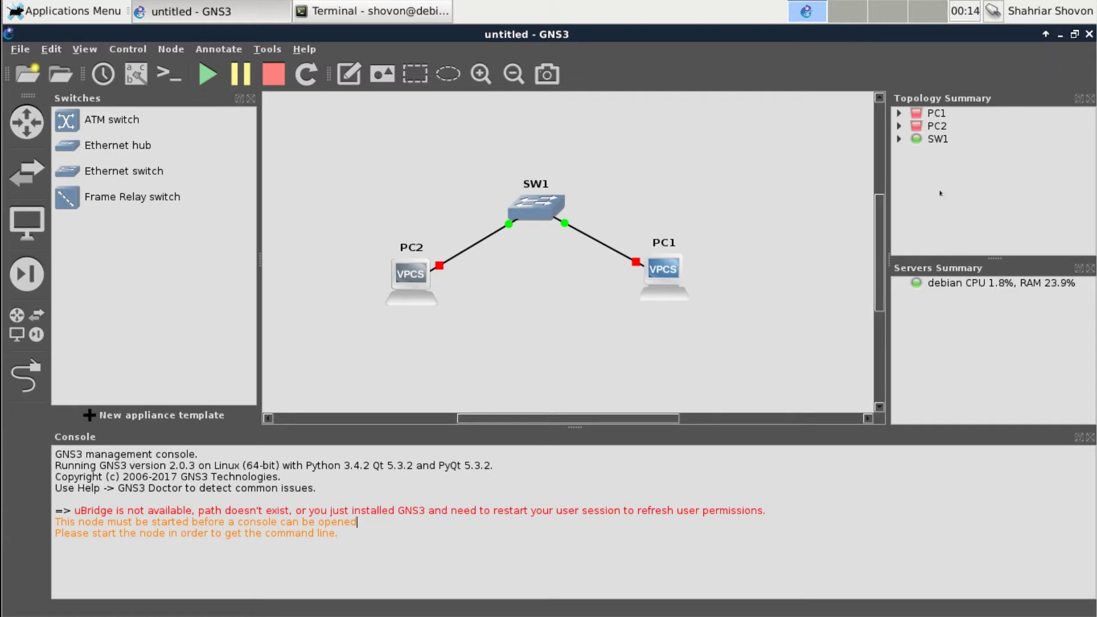
Minimize GNS3 and the old terminal, open a centred Desktop terminal, and become root with su -.
left_click(1060, 35)
left_click(911, 149)
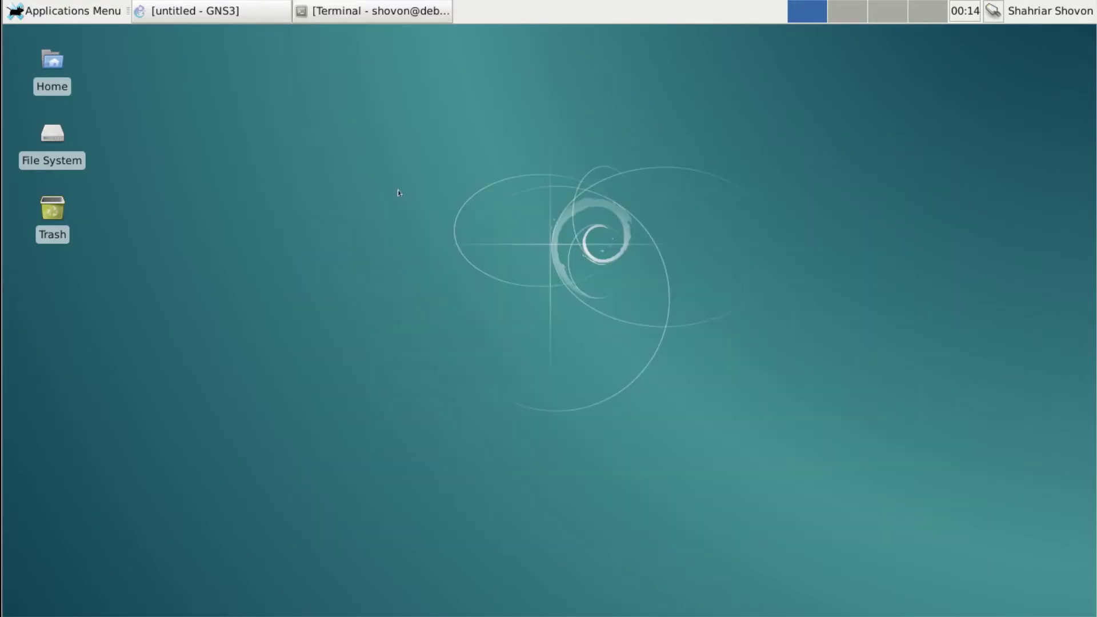
right_click(397, 189)
left_click(679, 336)
right_click(504, 254)
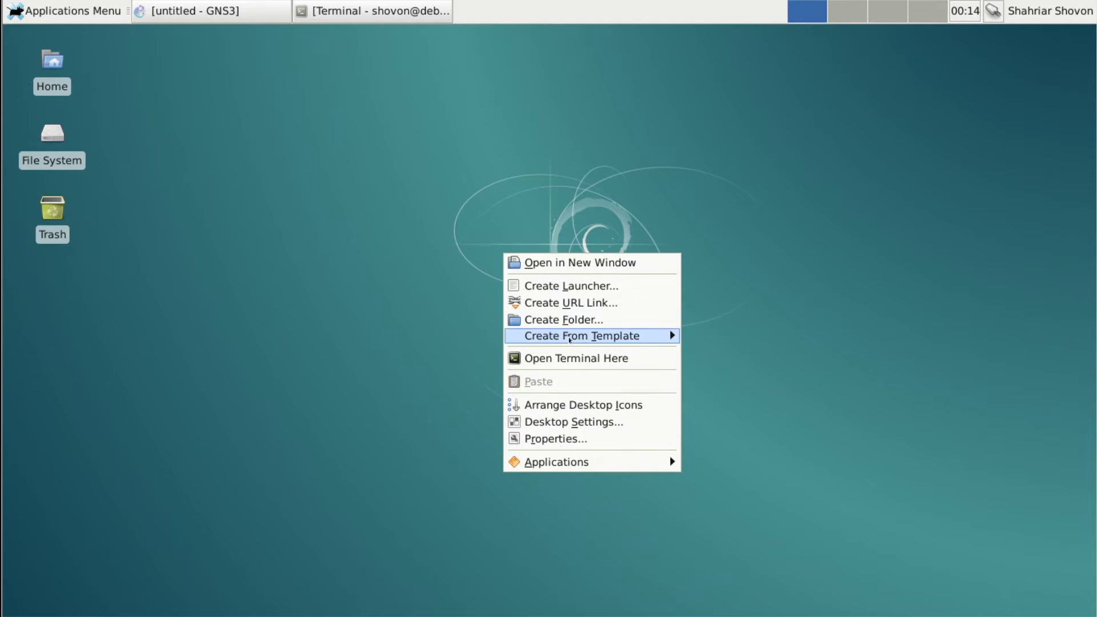
left_click(580, 358)
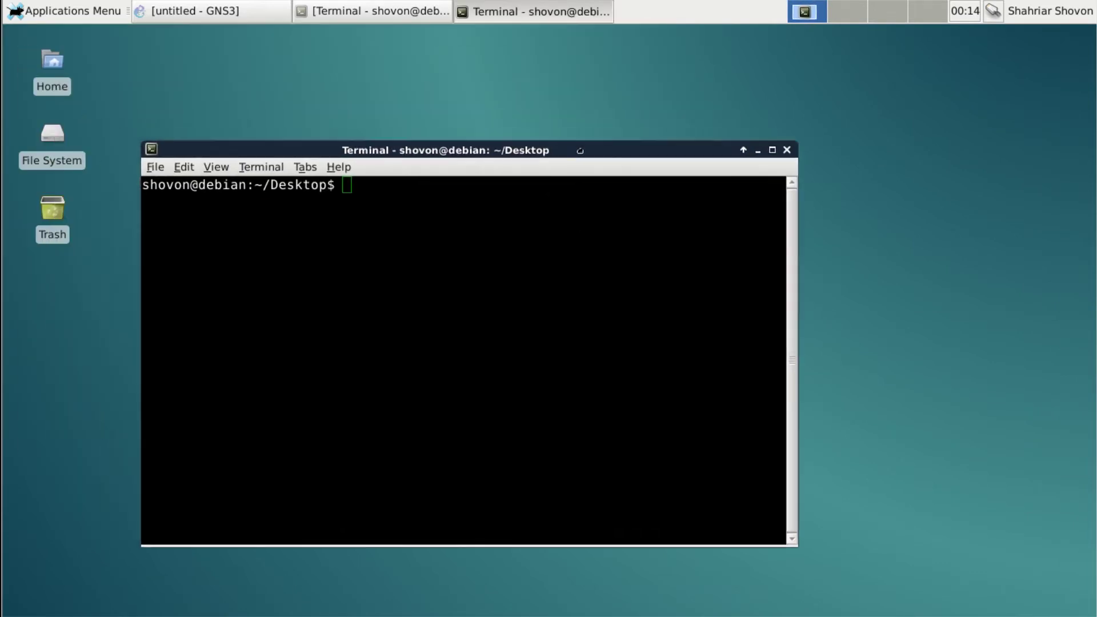
left_click_drag(431, 35, 658, 144)
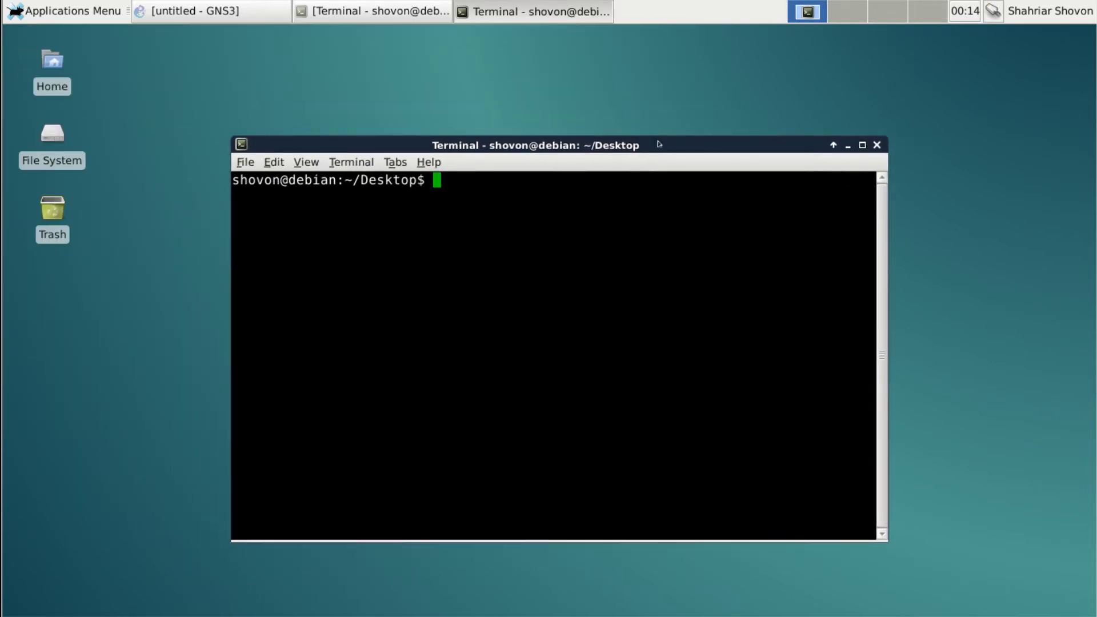
type("su -")
key("Return")
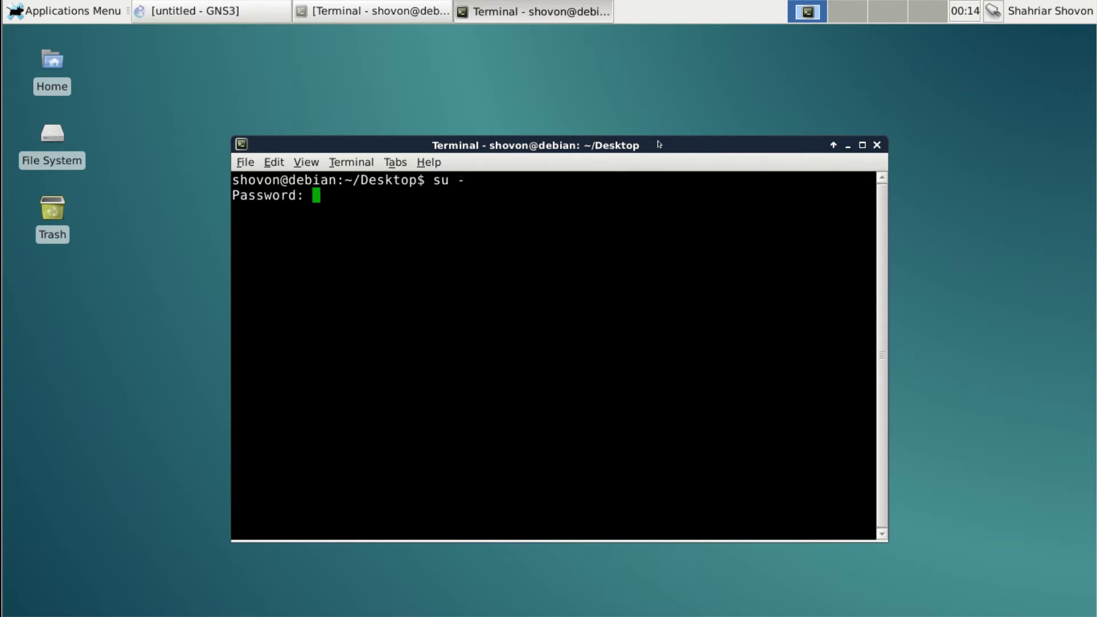
key("Return")
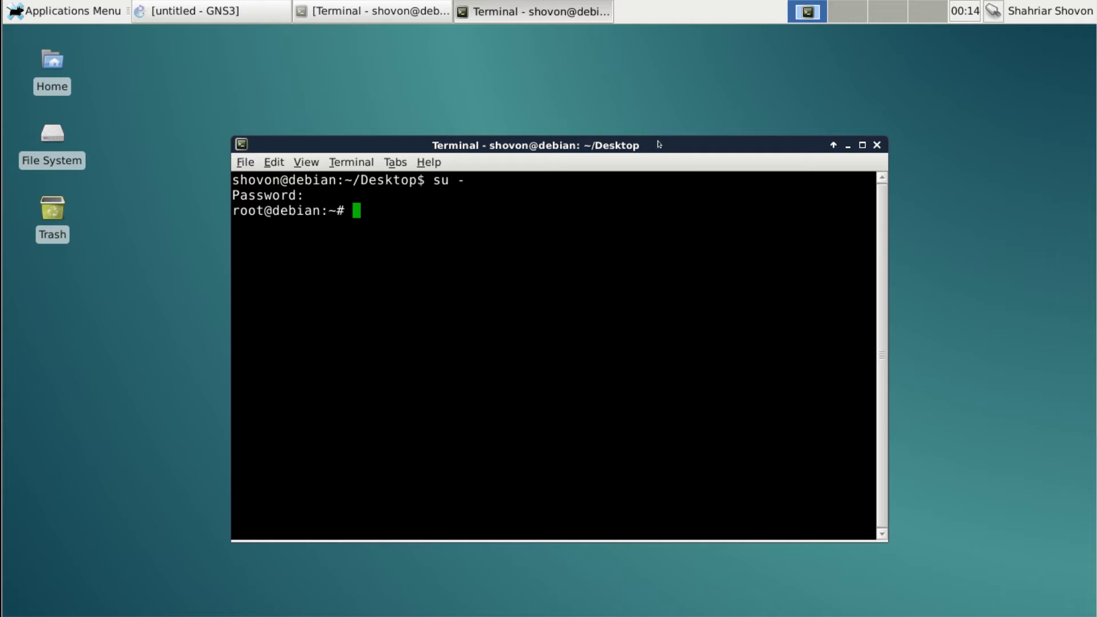
type("apt-get u")
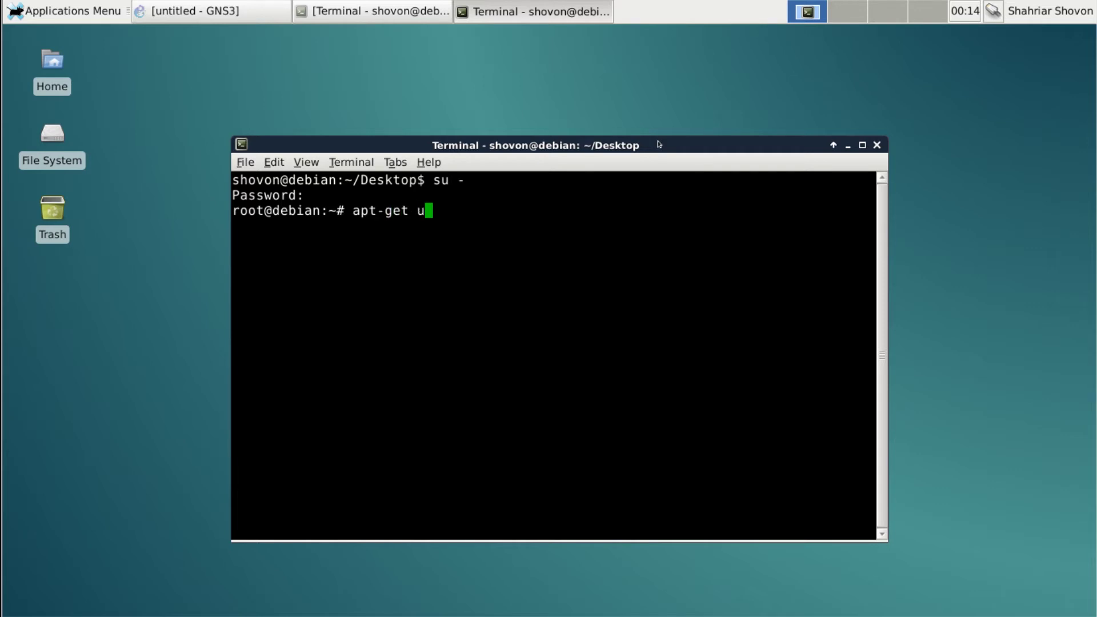
type("pdate")
Run apt-get update, clear the screen, then run apt-get install sudo.
key("Return")
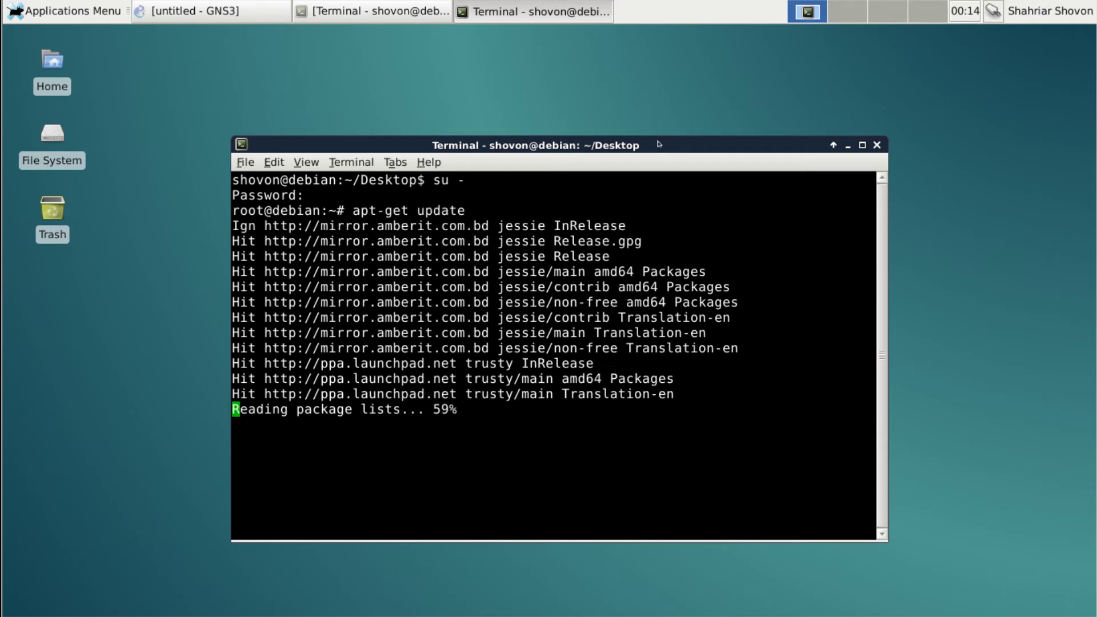
type("apt")
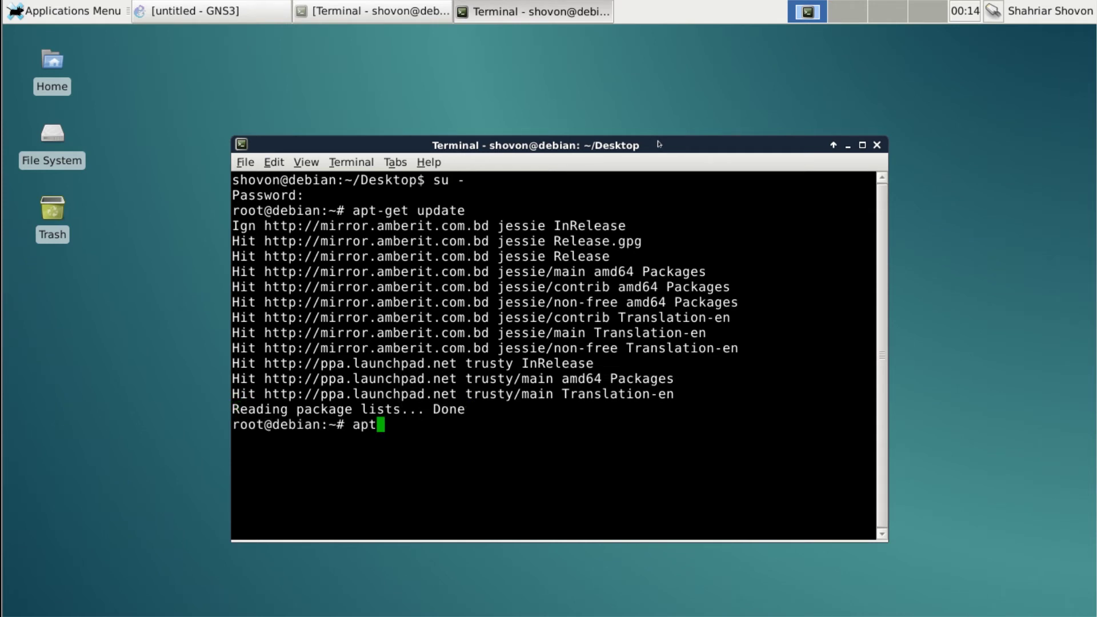
key("BackSpace")
key("BackSpace")
key("BackSpace")
key("ctrl+l")
type("apt")
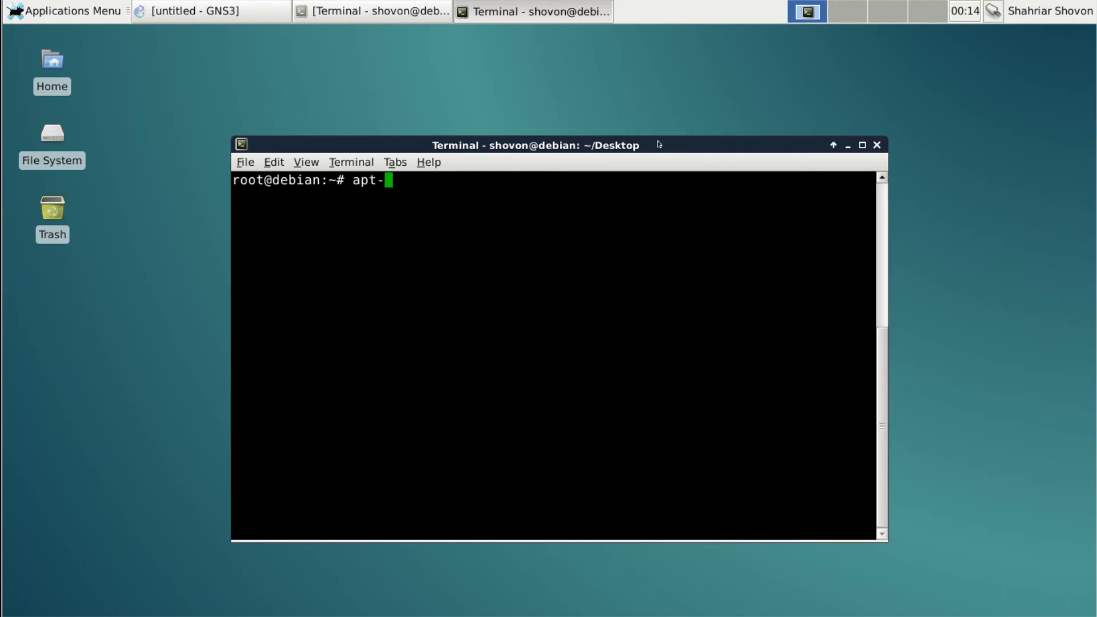
type("-get install su")
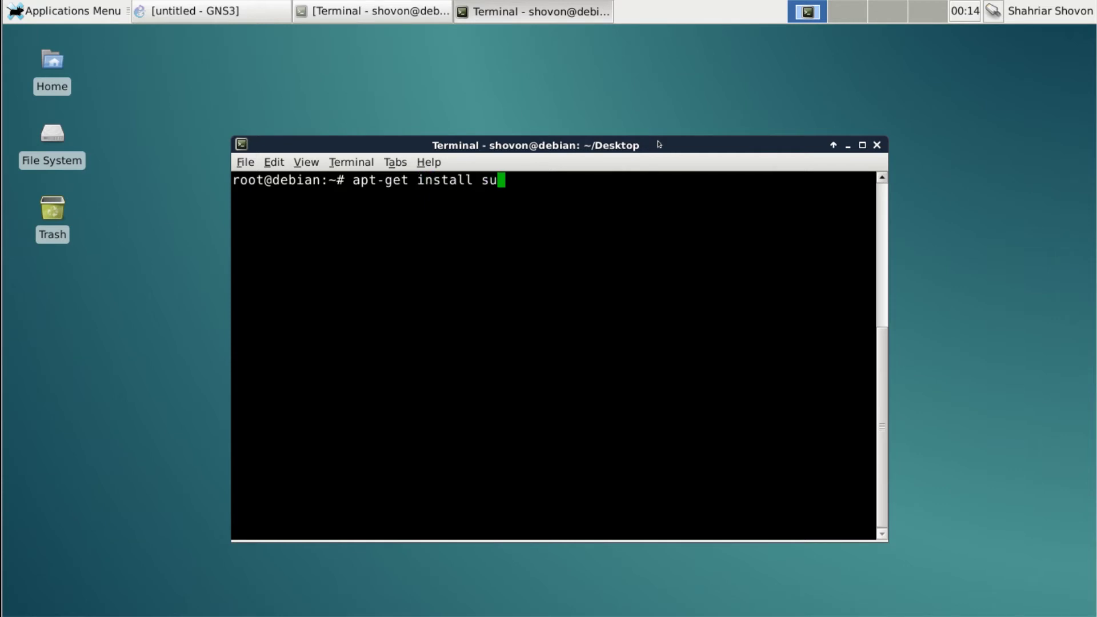
type("do")
key("Return")
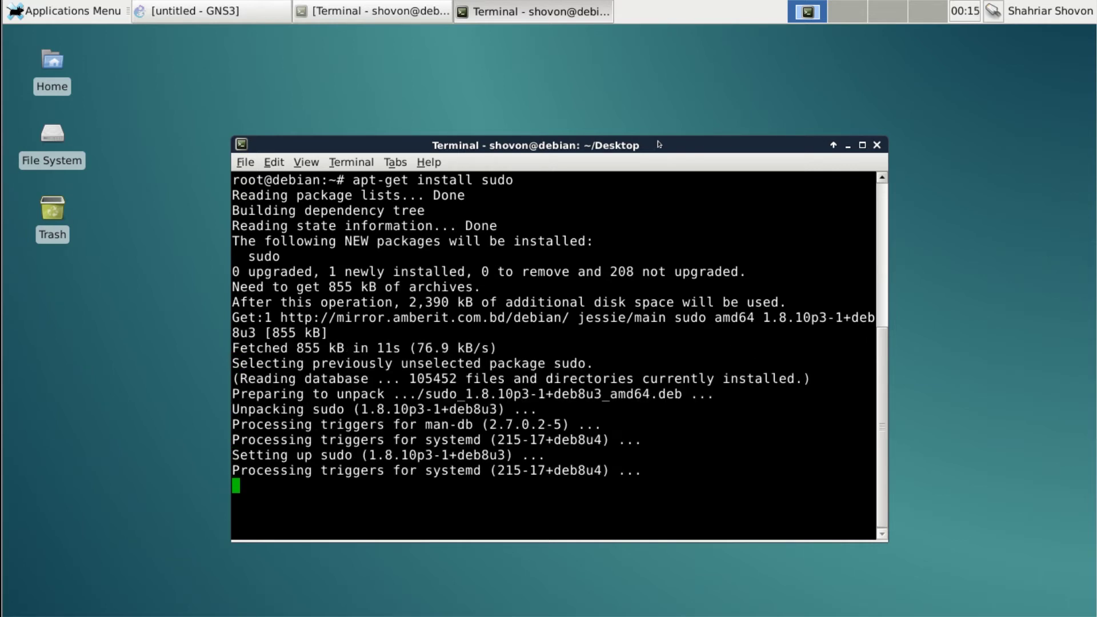
Clear the screen and run usermod -aG sudo for the regular user.
key("ctrl+l")
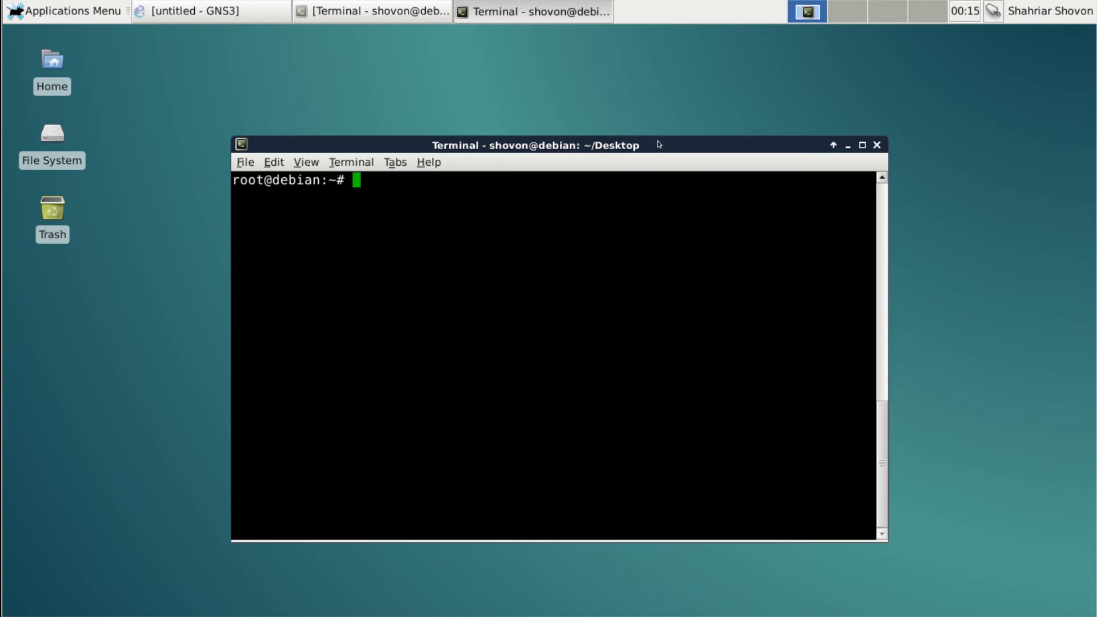
type("usermod")
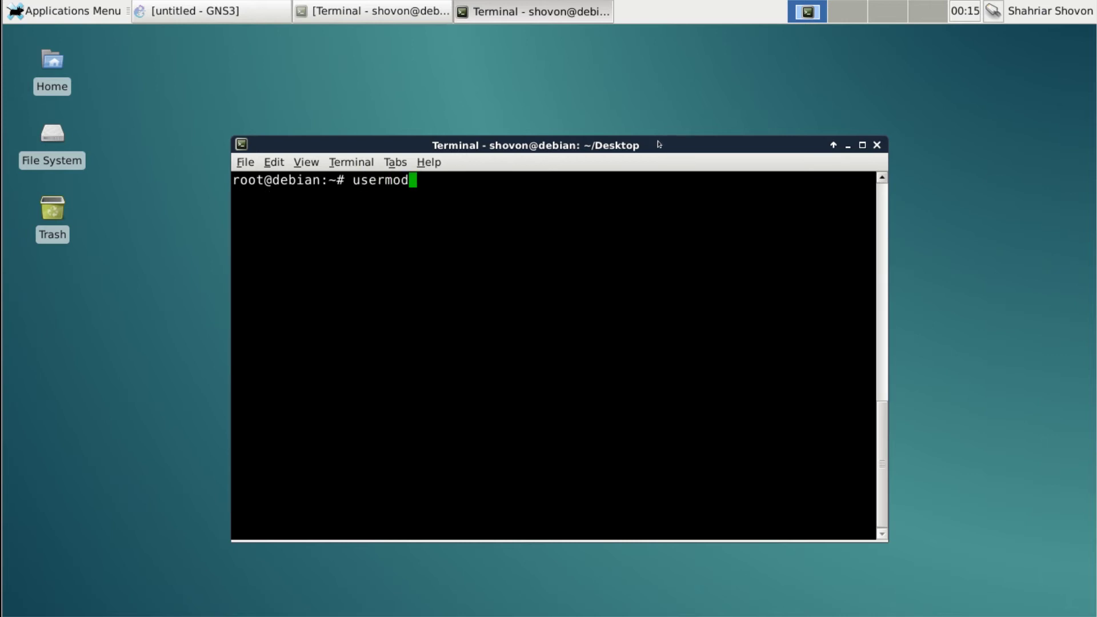
type(" -aG ")
type("sudo sh")
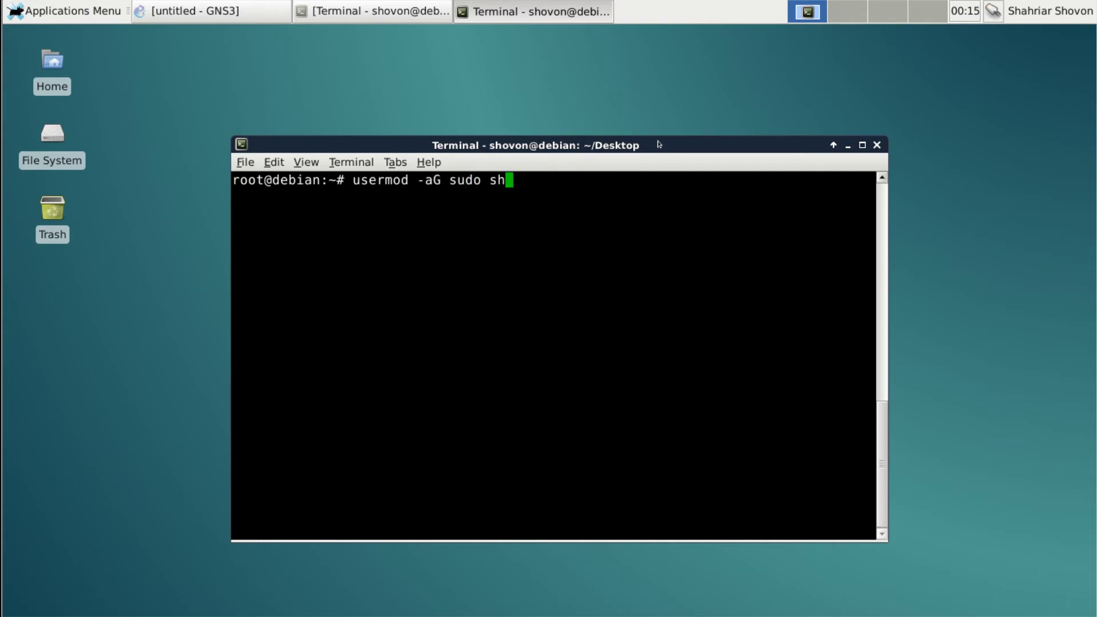
type("ovon")
key("Return")
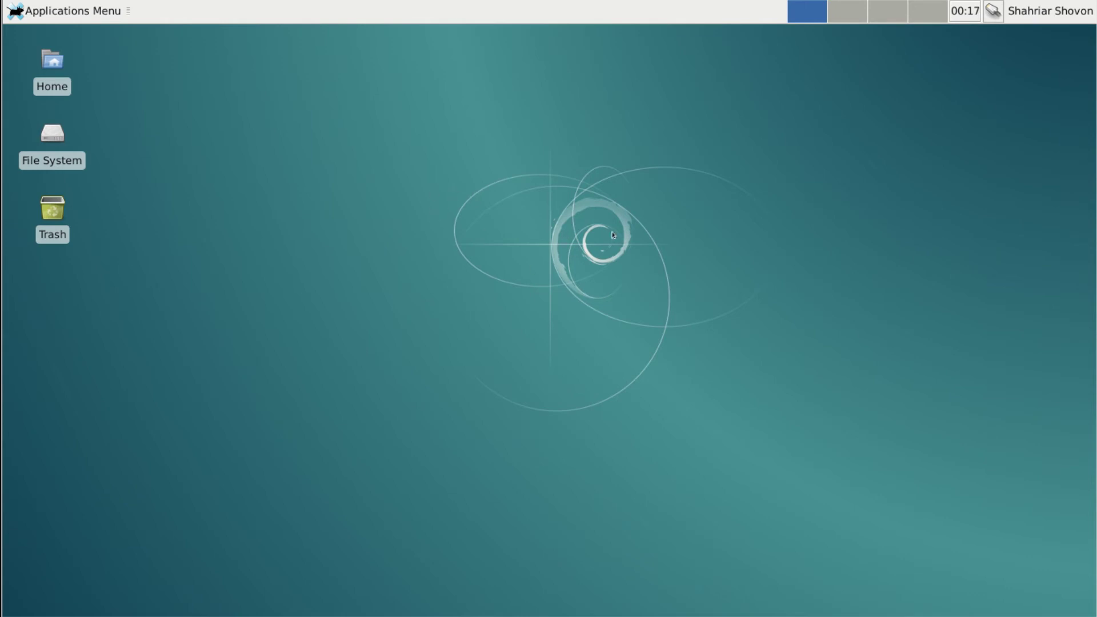
Open a new Desktop terminal, run sudo ls with the user's password, then clear the screen.
right_click(488, 209)
left_click(492, 295)
right_click(461, 239)
left_click(535, 345)
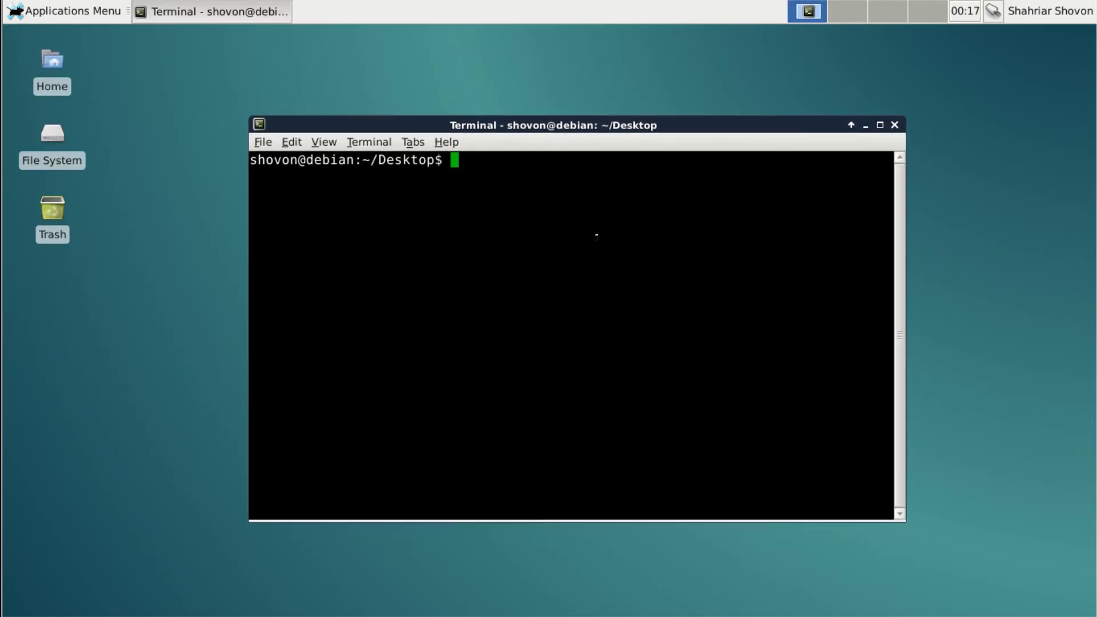
type("sudo ls")
key("Return")
key("Return")
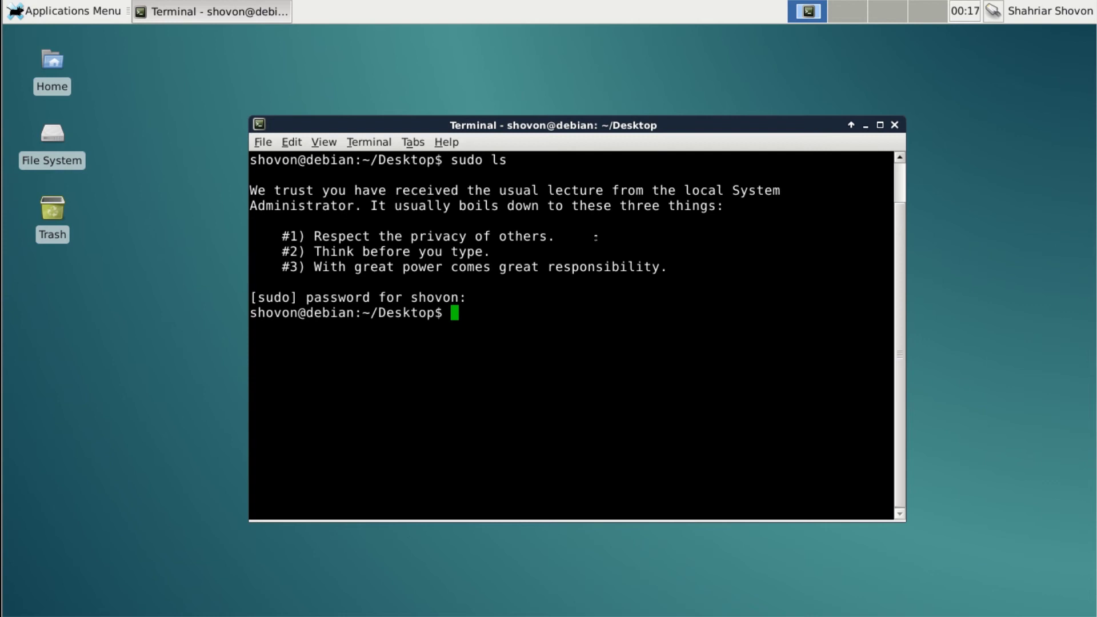
key("ctrl+l")
type("sudo ")
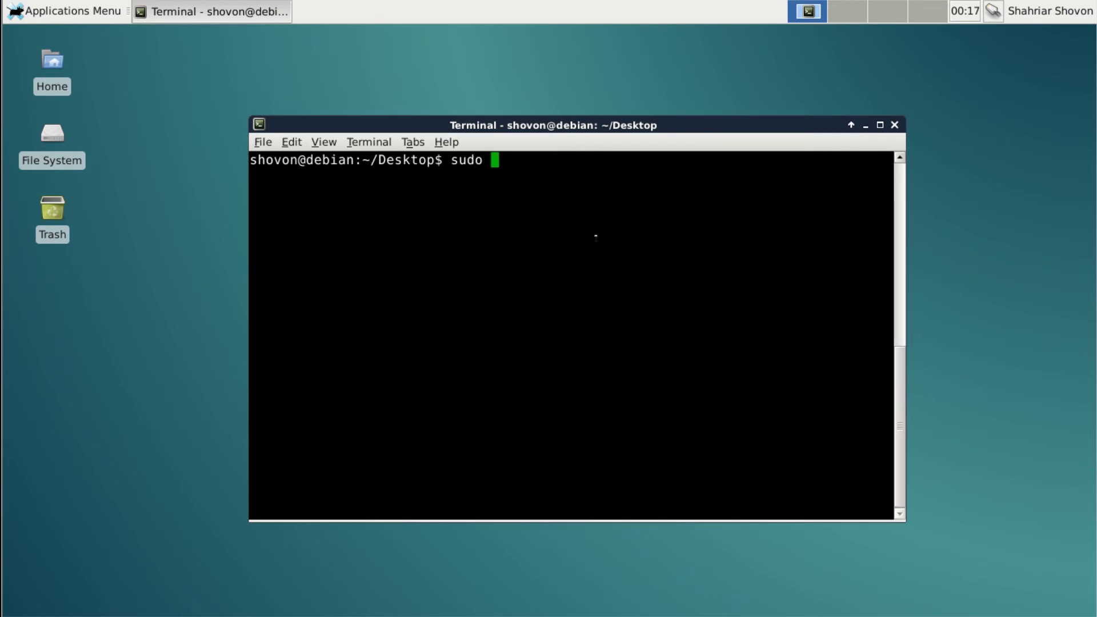
type("d")
type("pkg-reco")
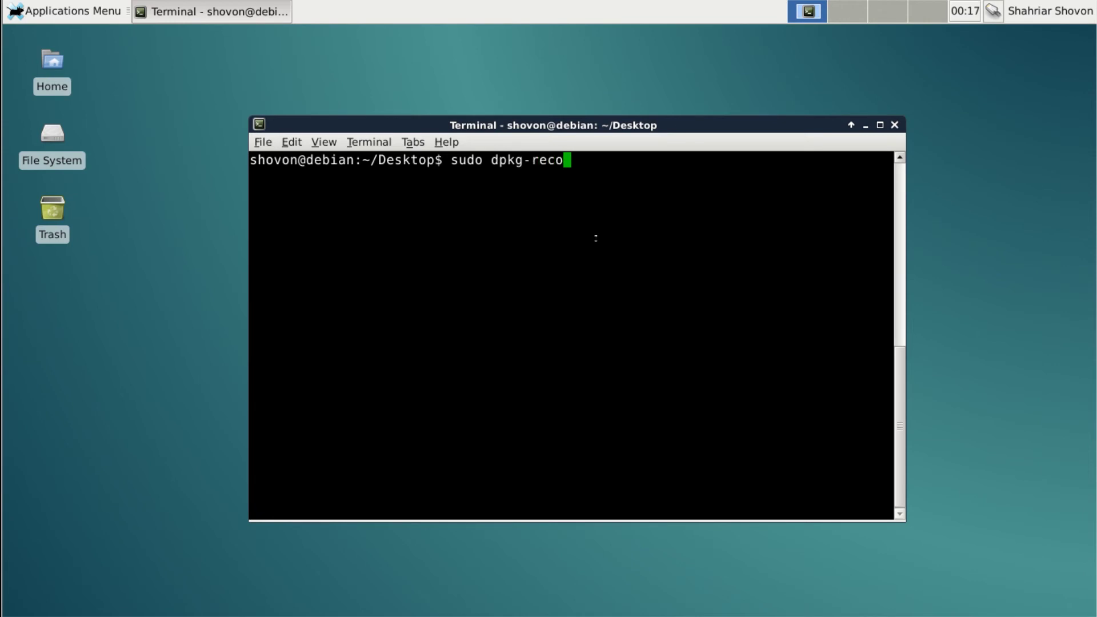
Run sudo dpkg-reconfigure ubridge, answer Yes for non-superusers, and exit the terminal.
key("Tab")
type("u")
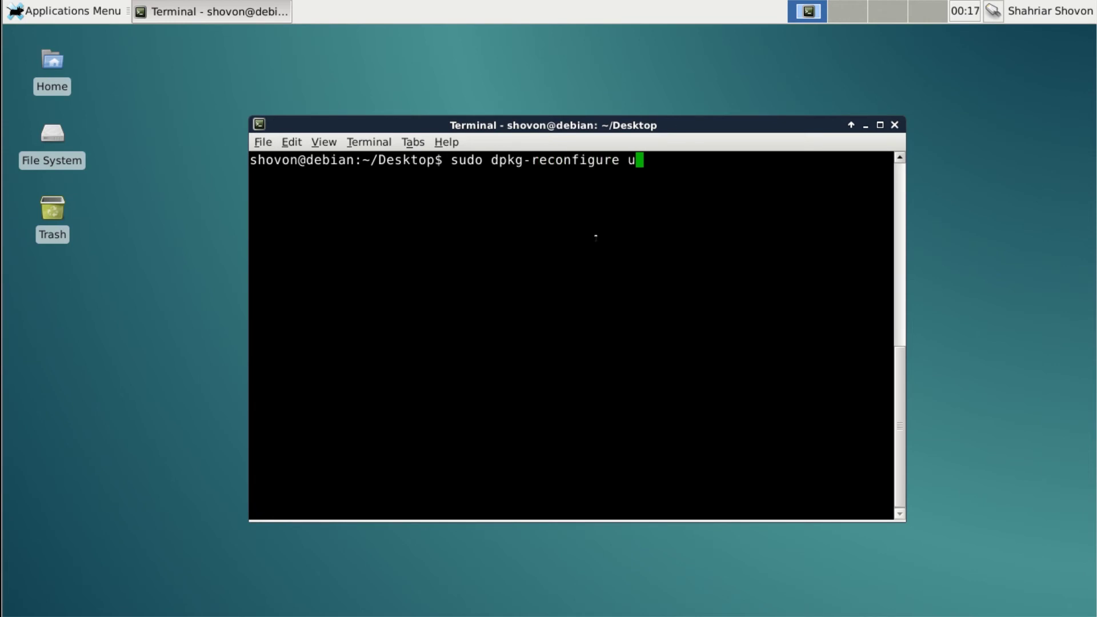
type("bri")
key("Tab")
key("Return")
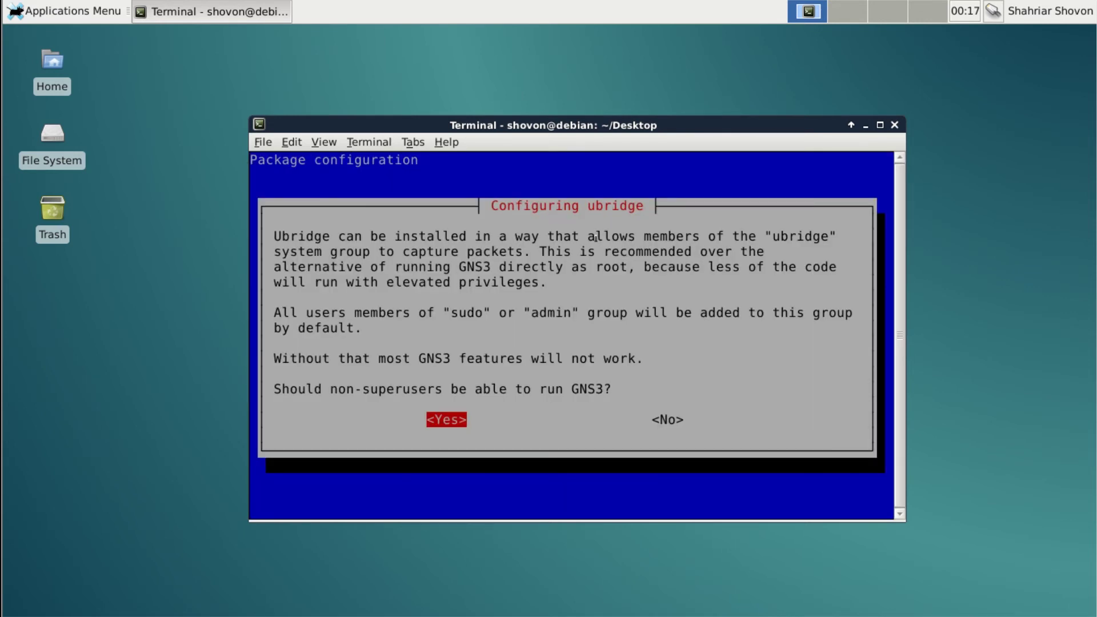
key("Return")
key("ctrl+d")
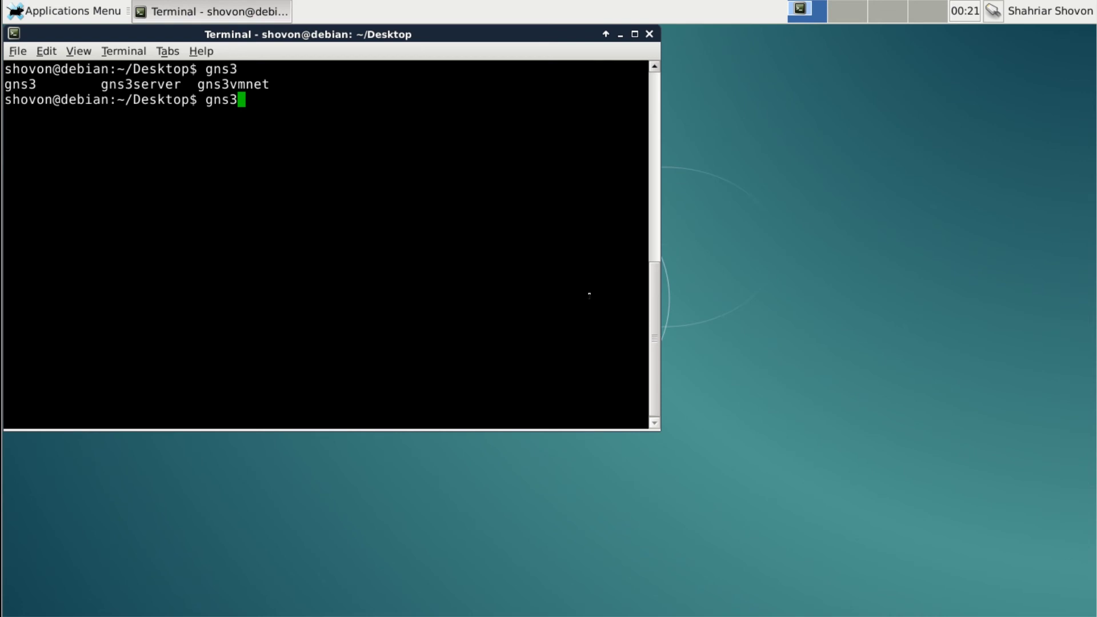
Launch gns3 from the terminal and create a new project named 'test'.
key("ctrl+l")
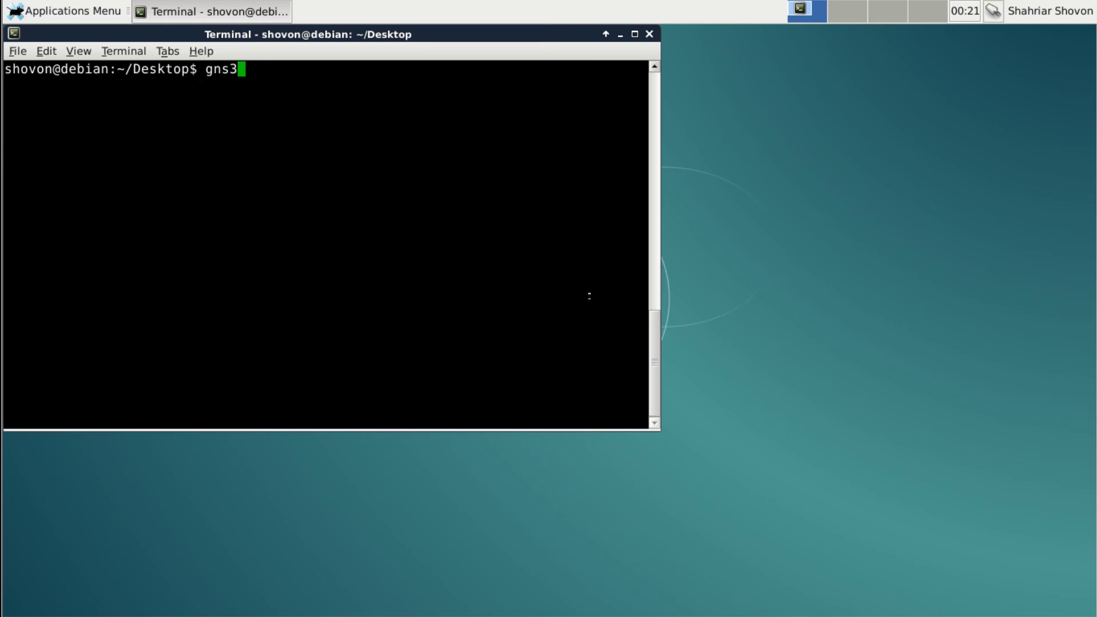
key("Return")
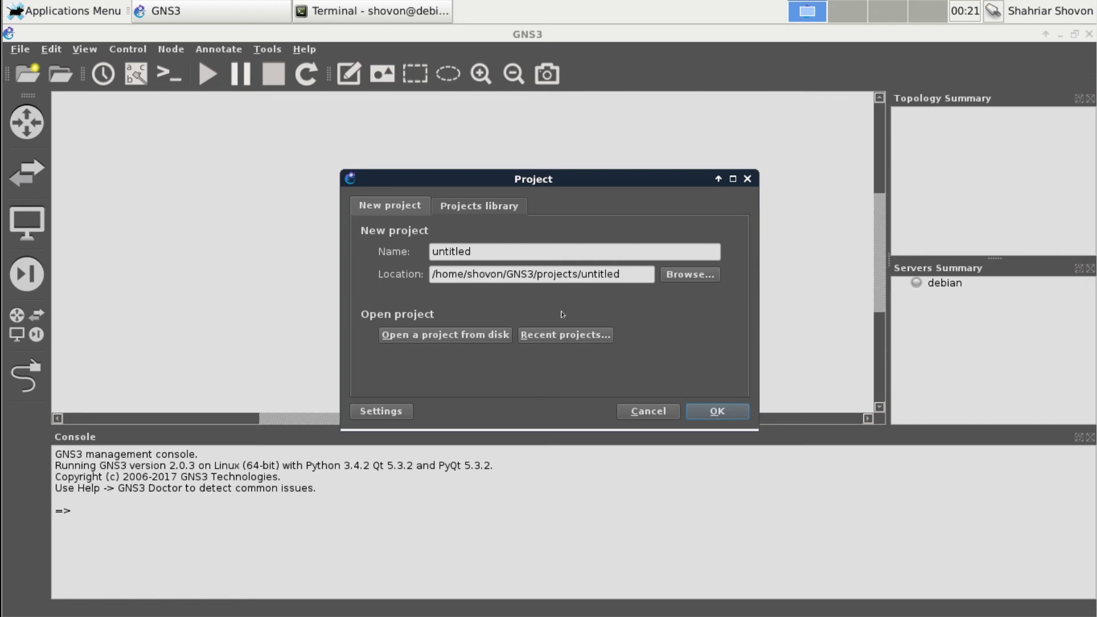
double_click(503, 247)
type("test")
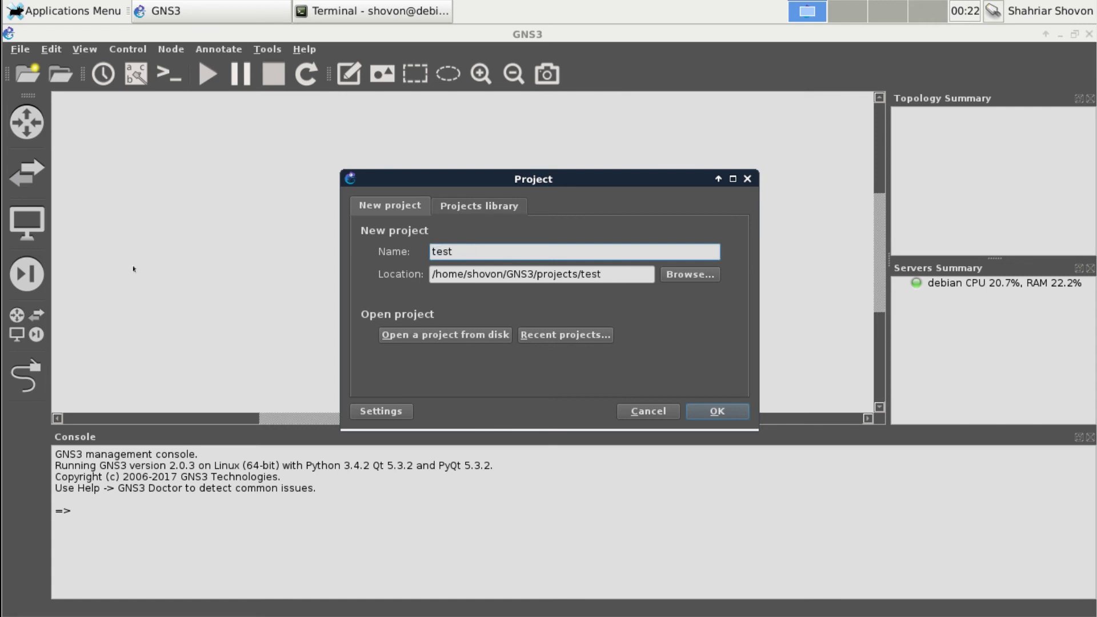
key("Return")
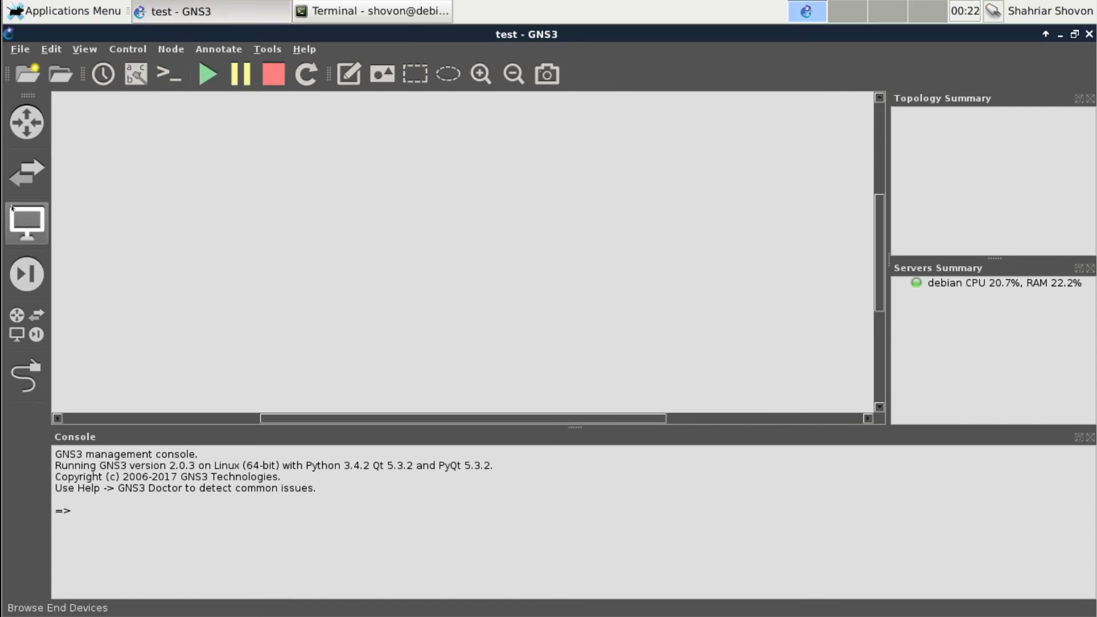
Place VPCS hosts PC1 and PC2 below Ethernet switch SW1.
left_click(27, 223)
left_click(105, 174)
left_click_drag(105, 174, 513, 250)
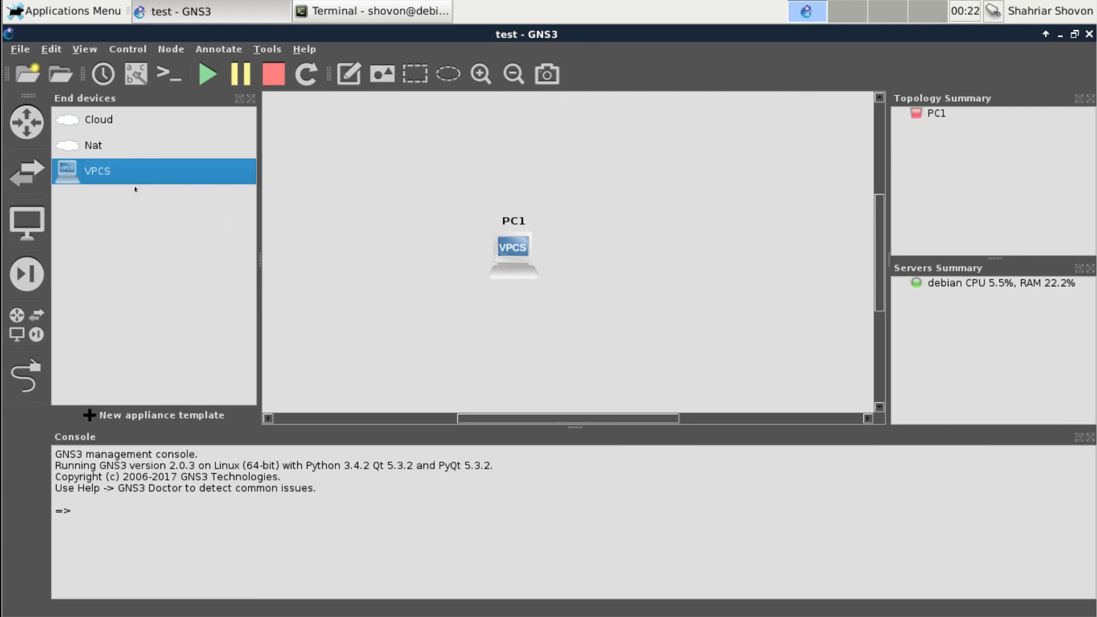
mouse_move(120, 172)
left_mouse_down()
mouse_move(198, 175)
mouse_move(470, 266)
left_mouse_up()
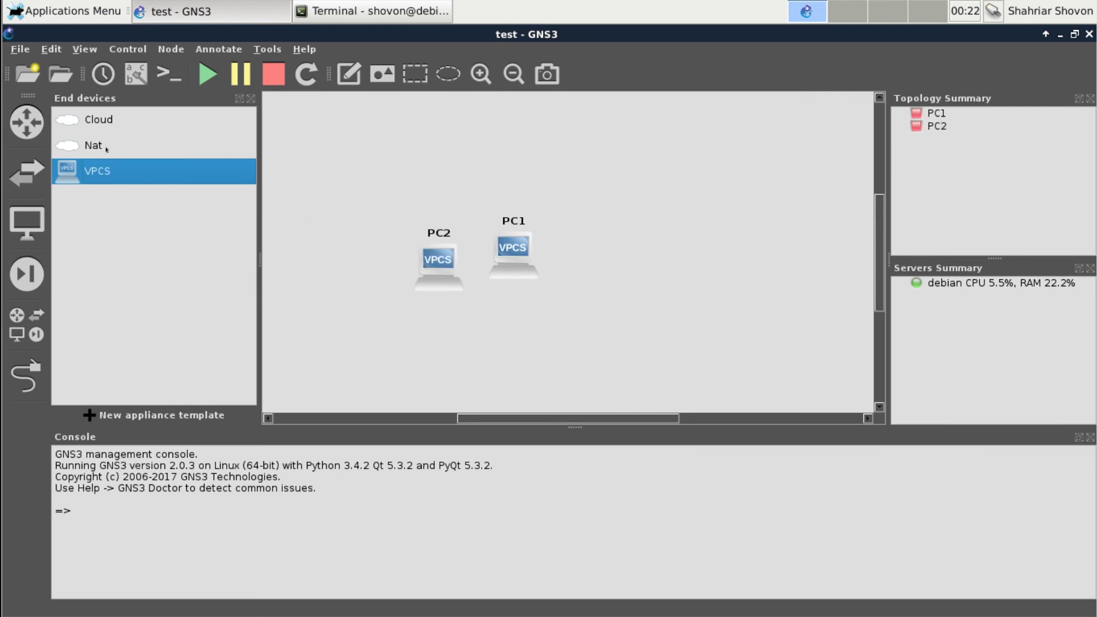
left_click(43, 189)
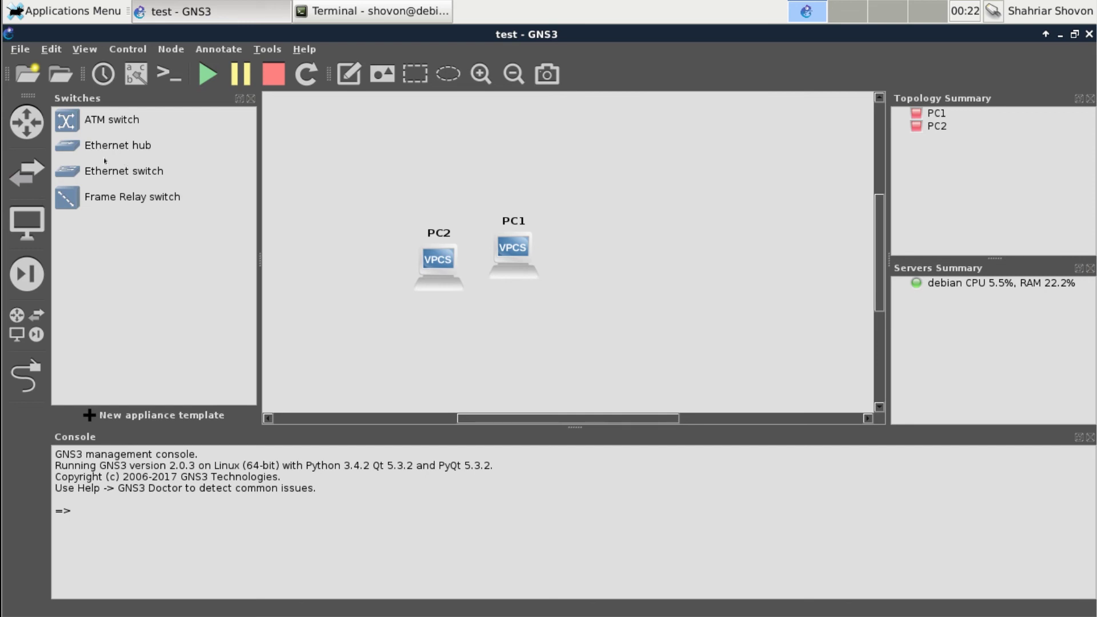
left_click_drag(111, 170, 505, 198)
left_click_drag(439, 262, 397, 313)
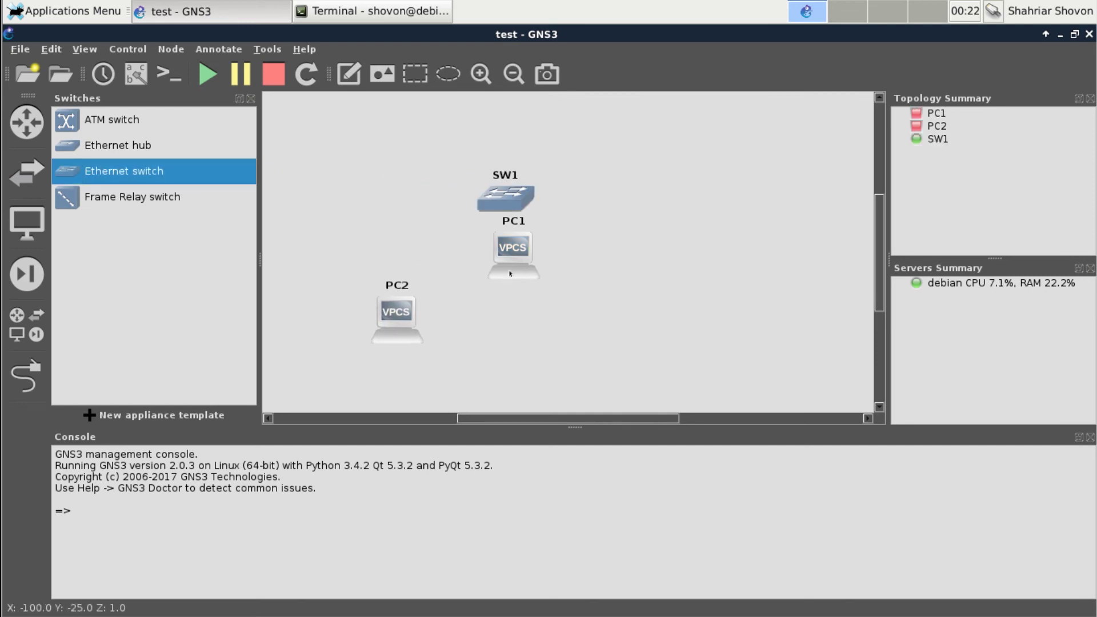
left_click_drag(510, 274, 584, 326)
Link PC2 to SW1 Ethernet0 and PC1 to SW1 Ethernet1.
left_click(26, 375)
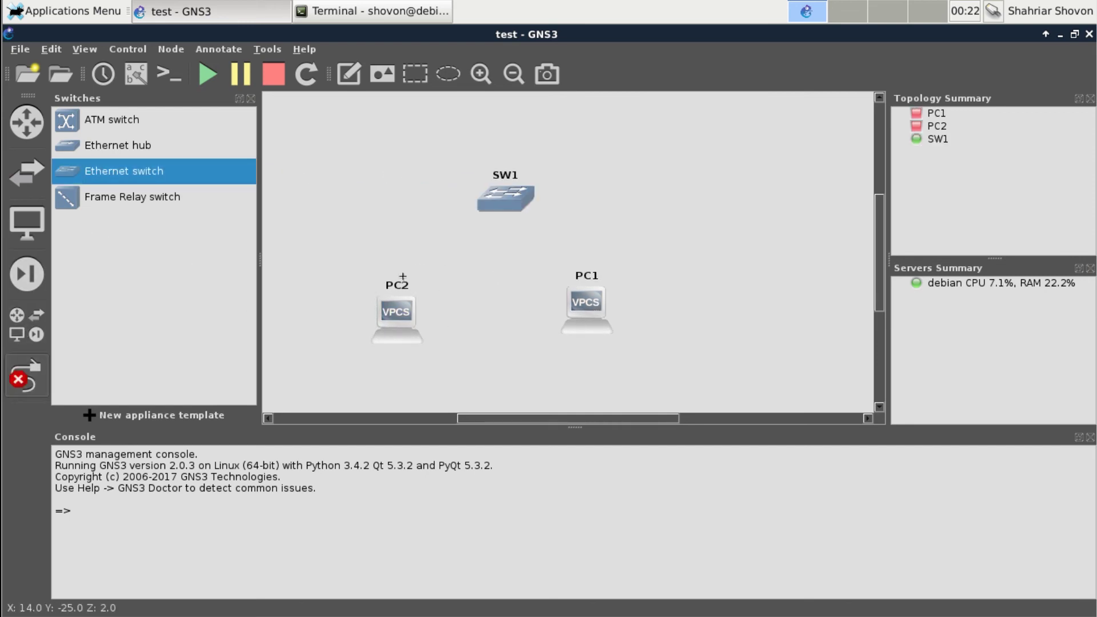
left_click(406, 302)
left_click(429, 312)
left_click(502, 199)
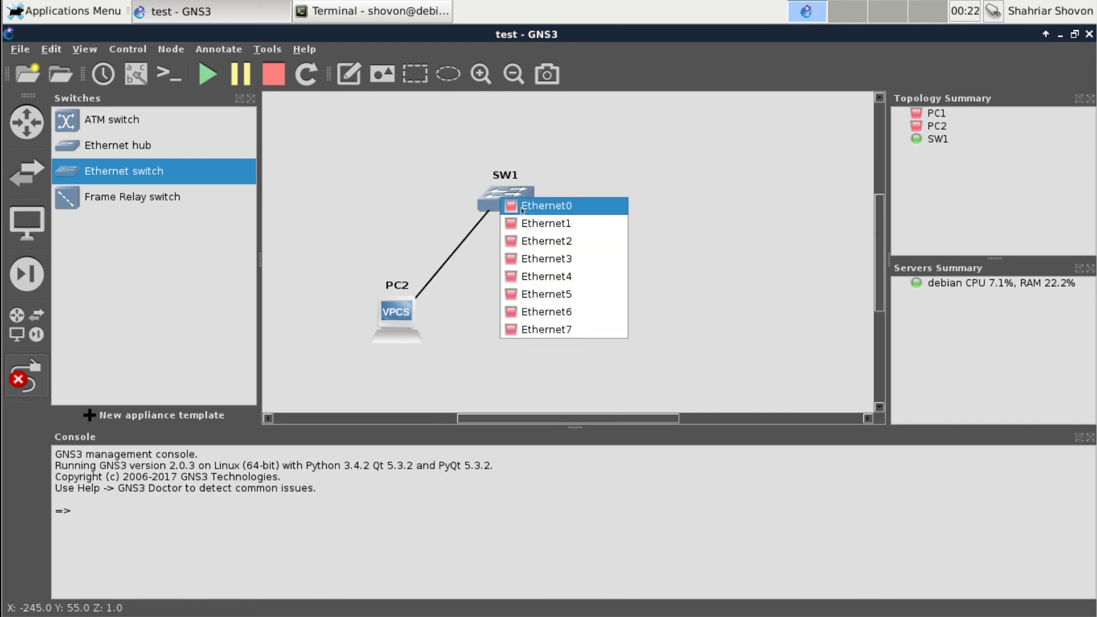
left_click(600, 316)
left_click(515, 199)
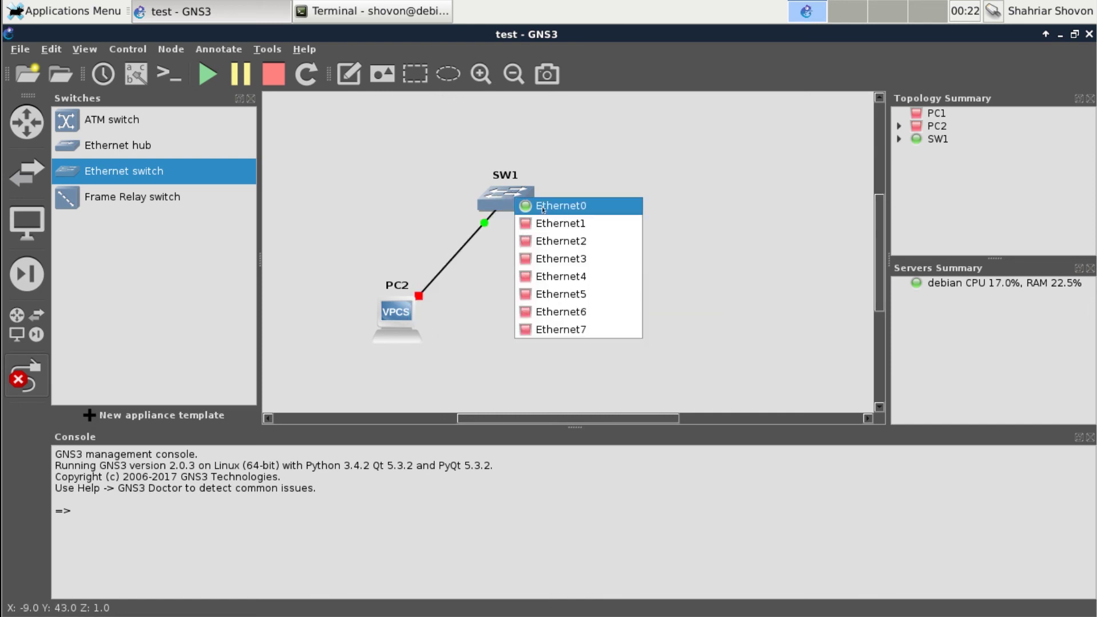
left_click(555, 224)
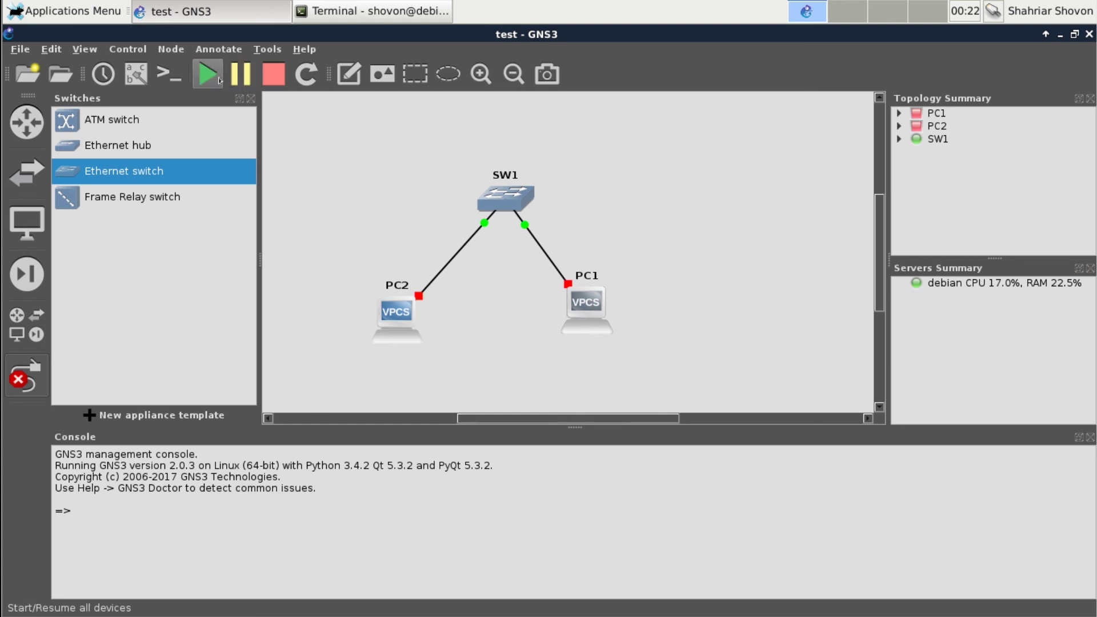
Start PC1, PC2 and SW1 with Start/Resume all, then leave Add a link mode.
left_click(219, 77)
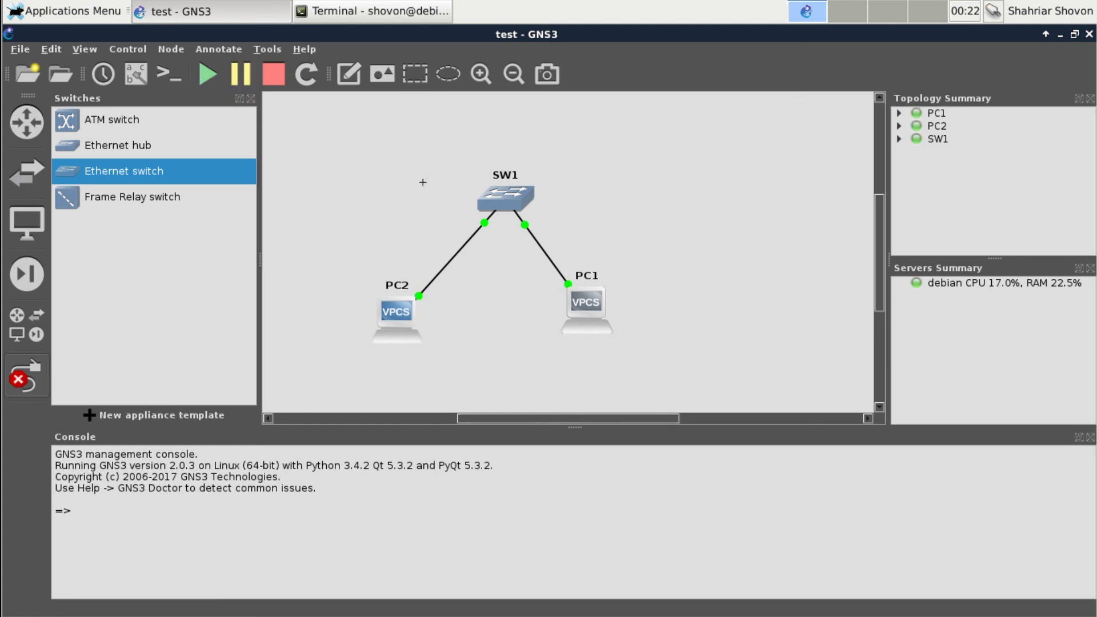
right_click(314, 249)
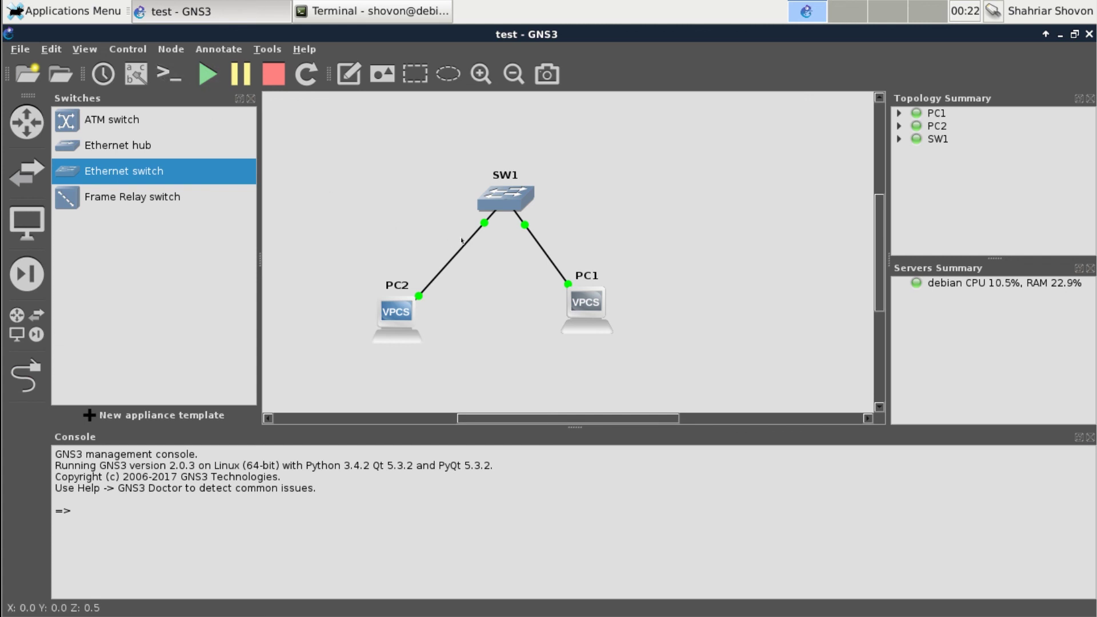
Open all consoles, arrange the PC1 and PC2 windows, and run ? and version on PC1.
key("ctrl+shift+c")
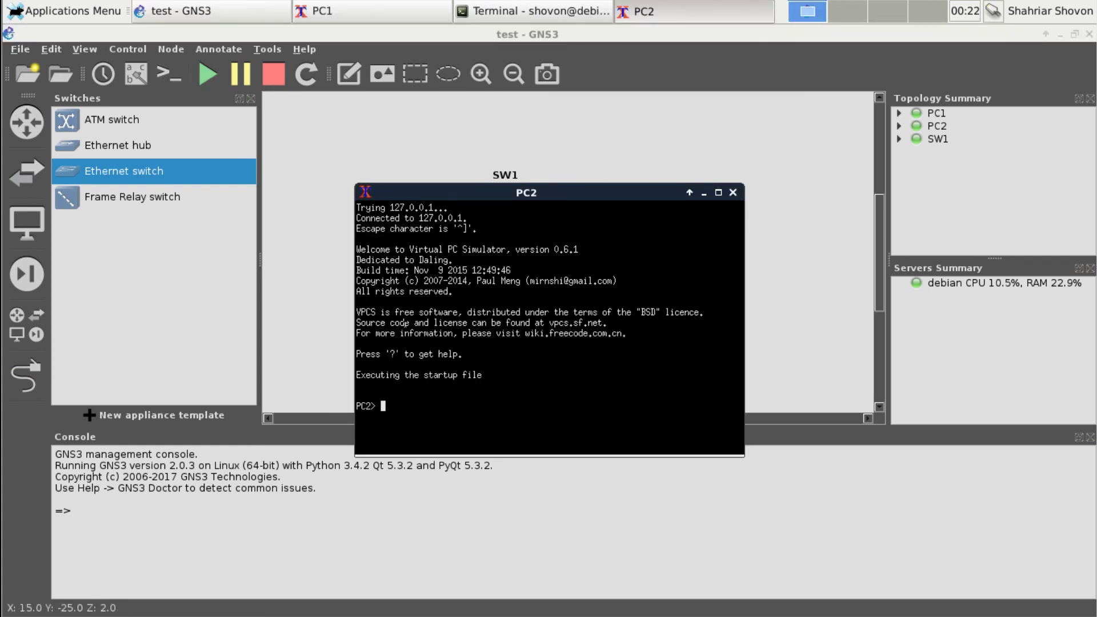
left_click_drag(478, 193, 690, 162)
left_click(379, 182)
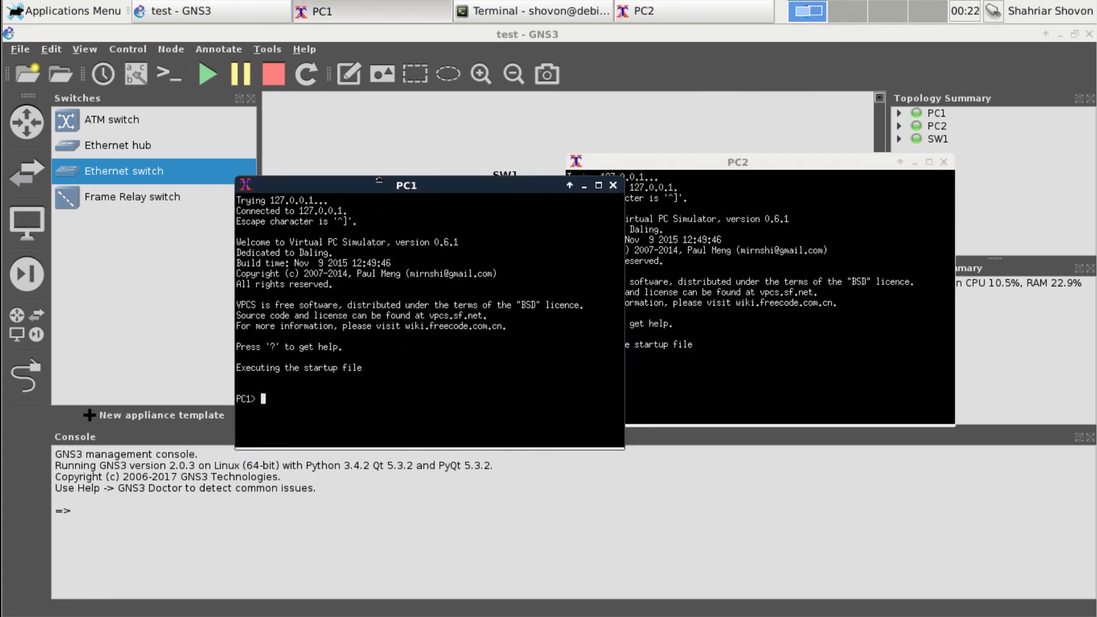
left_click_drag(378, 181, 408, 158)
left_click(771, 360)
left_click(496, 321)
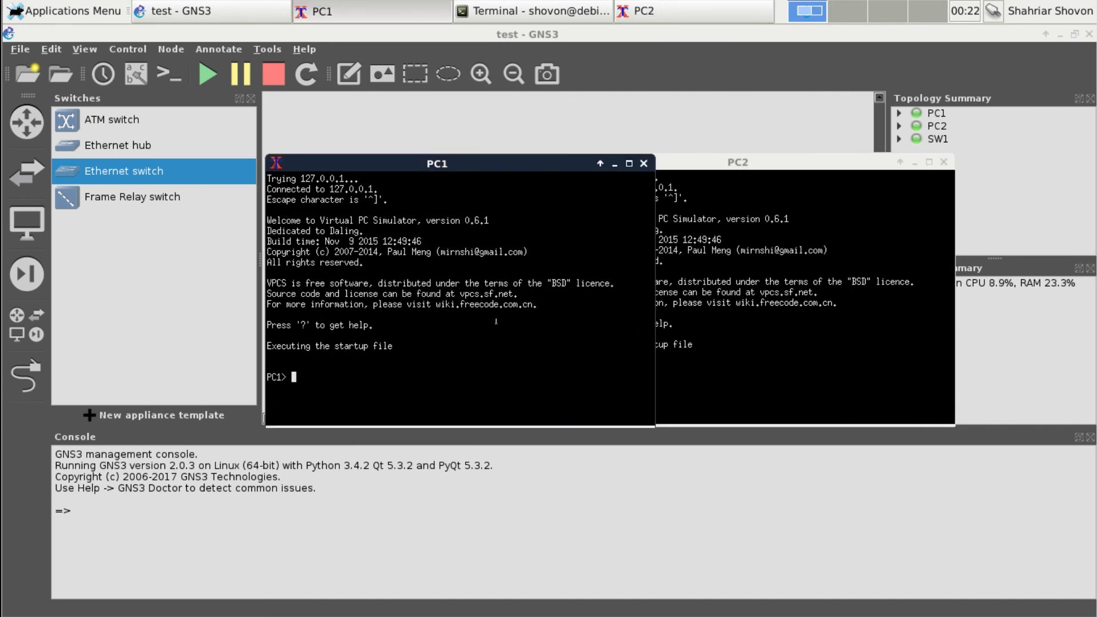
type(">")
key("Return")
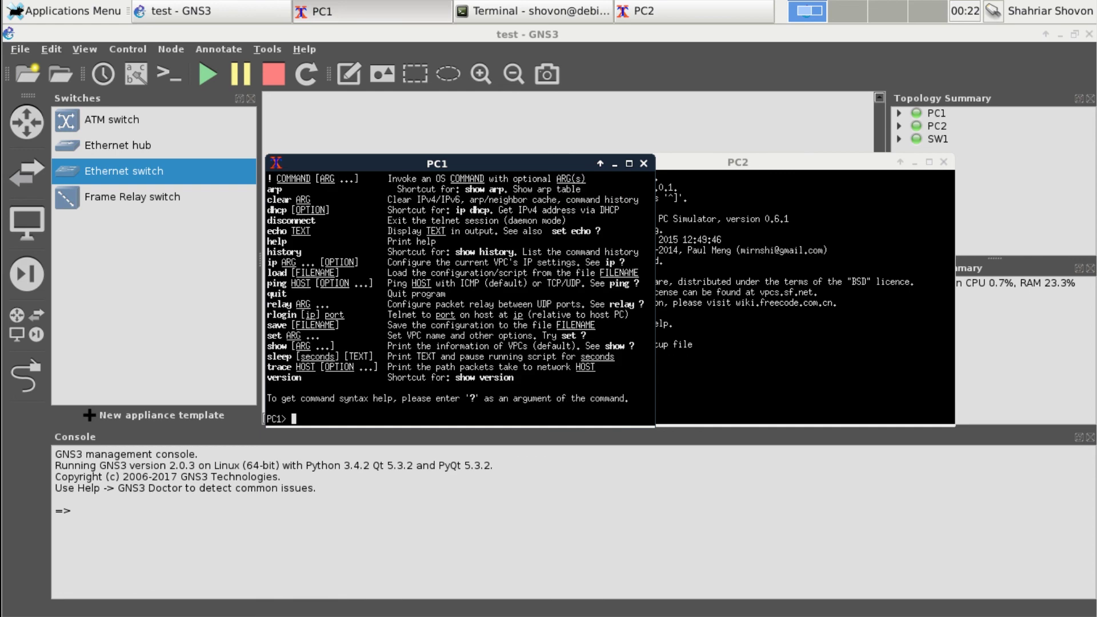
type("version")
key("Return")
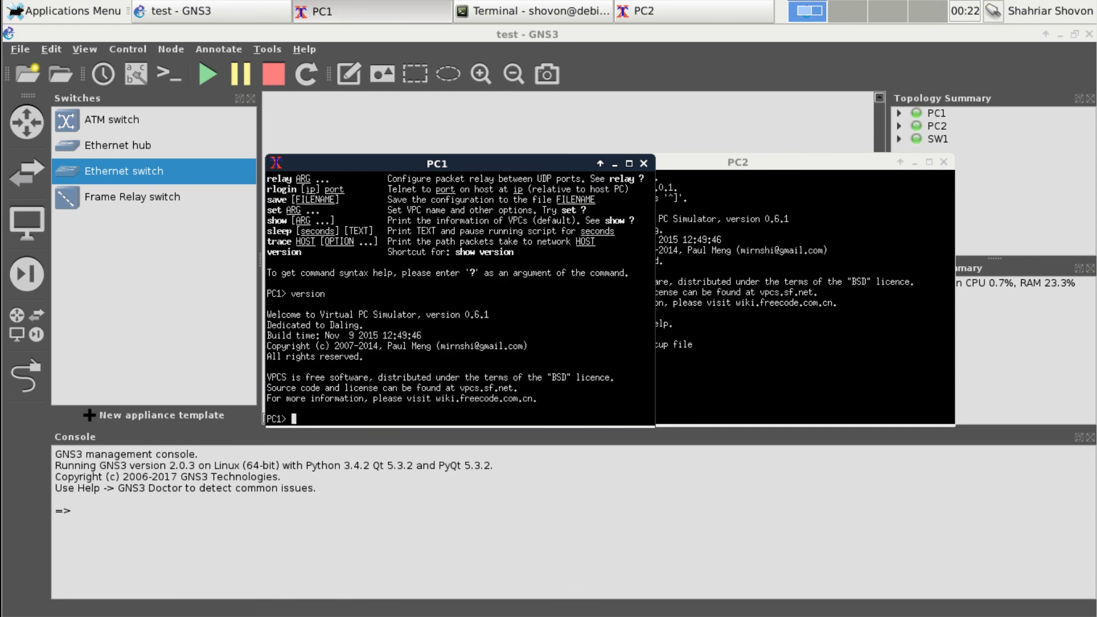